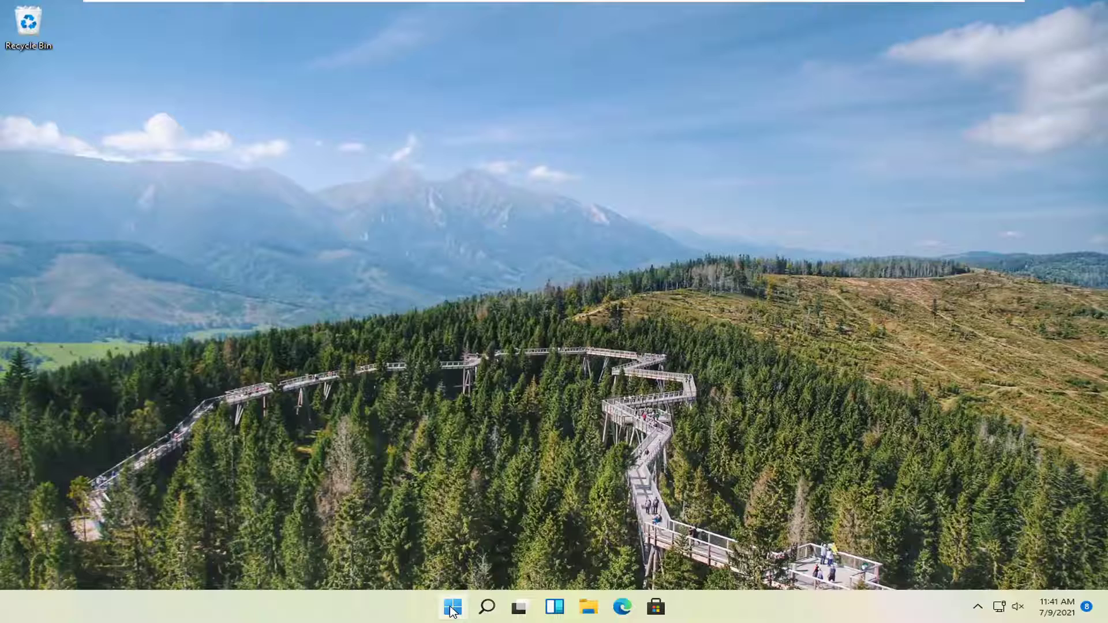
Open Settings from the Start context menu and go to System > Troubleshoot.
right_click(453, 611)
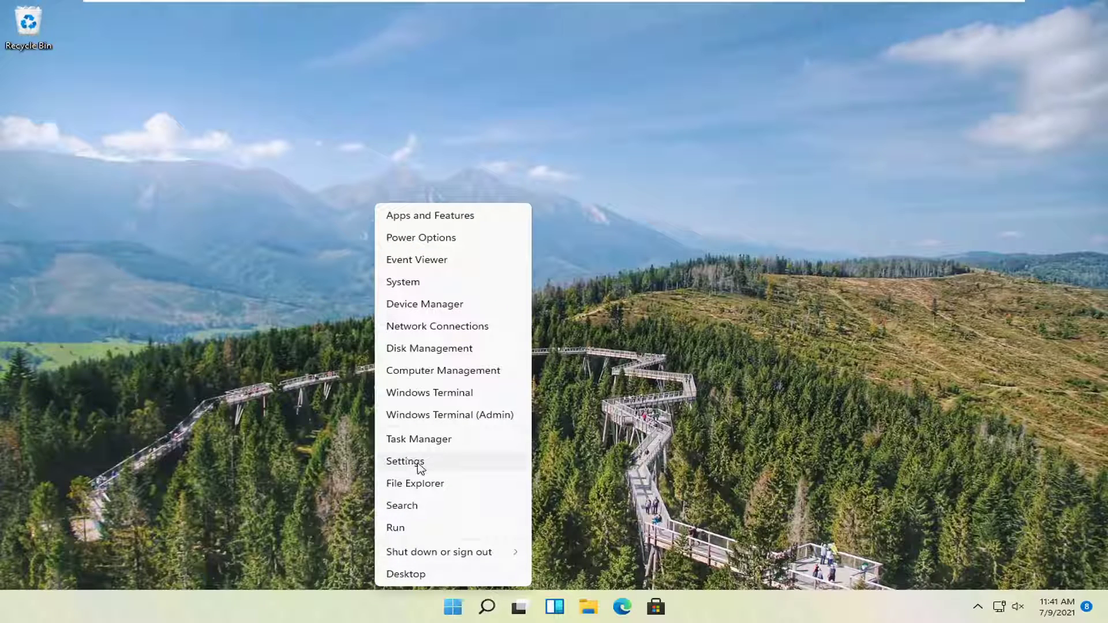
left_click(419, 461)
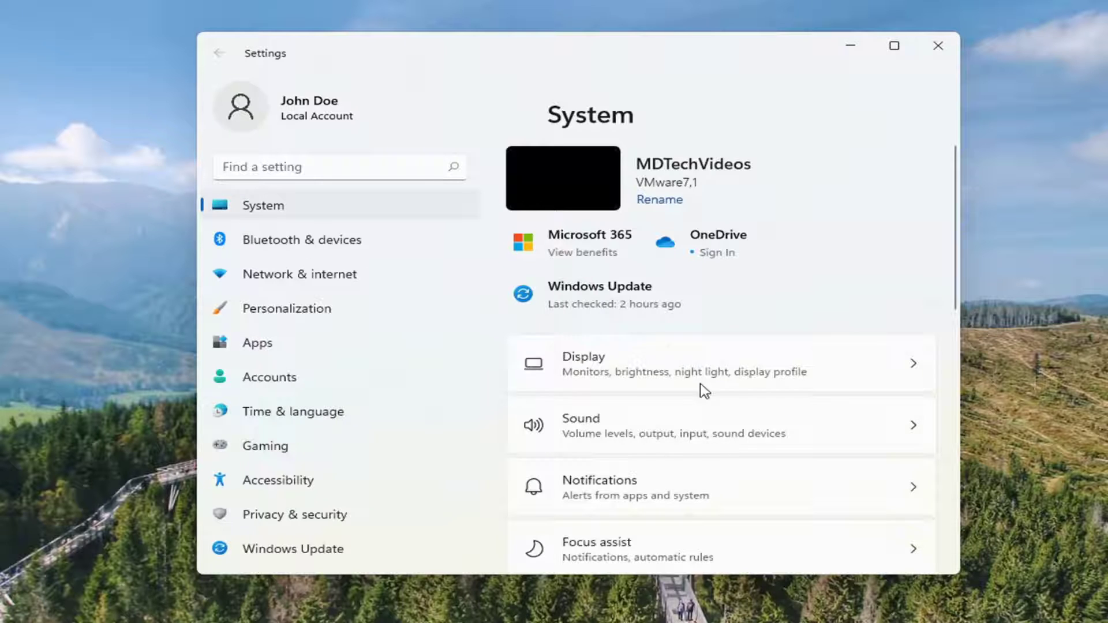
scroll(728, 383, "down", 6)
scroll(623, 476, "down", 2)
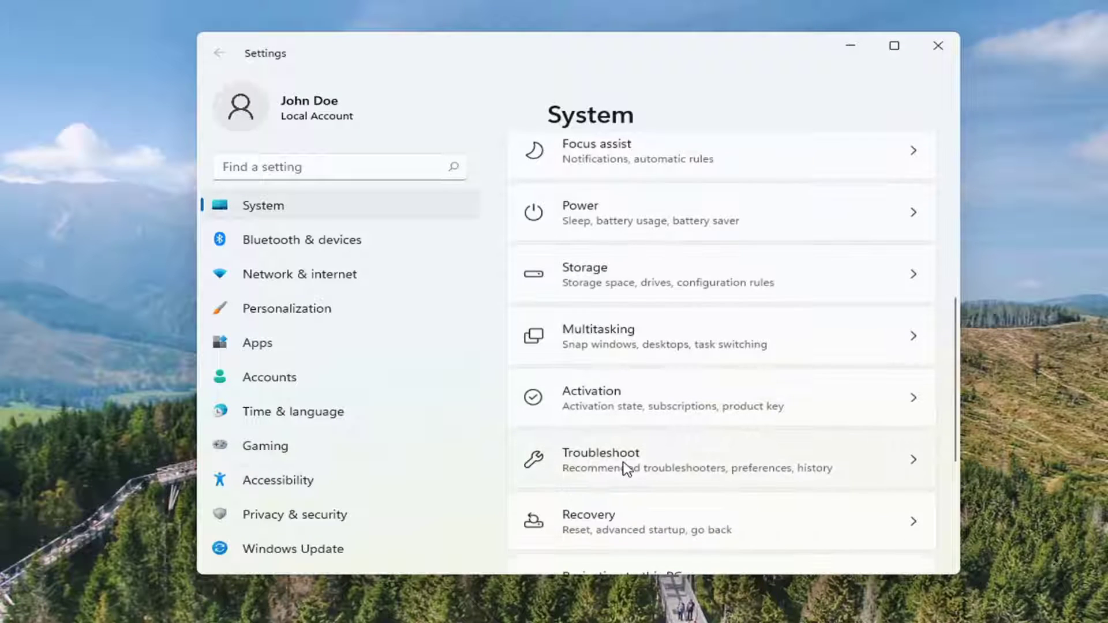
left_click(613, 466)
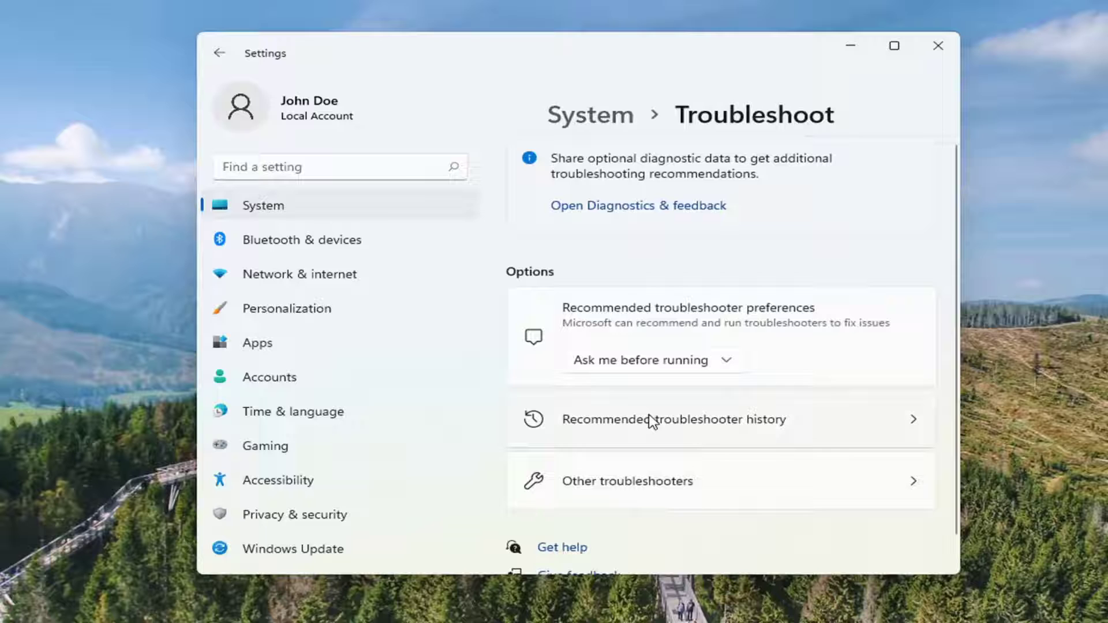
Run the Recording Audio troubleshooter from Other troubleshooters and close it once it finds no problem.
scroll(576, 447, "down", 1)
left_click(625, 454)
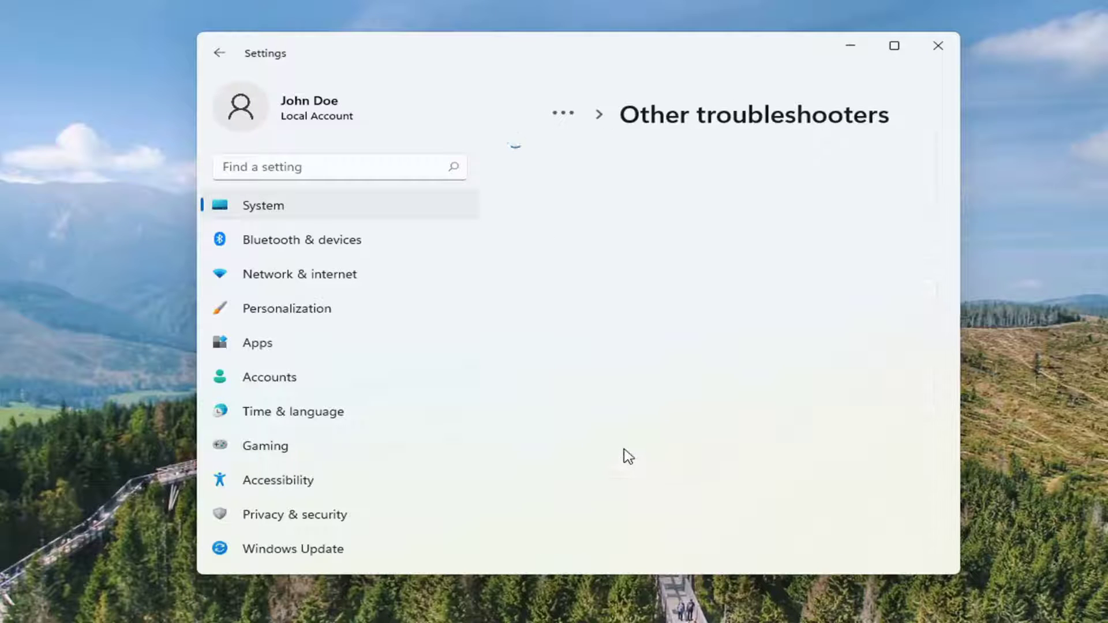
scroll(645, 363, "down", 6)
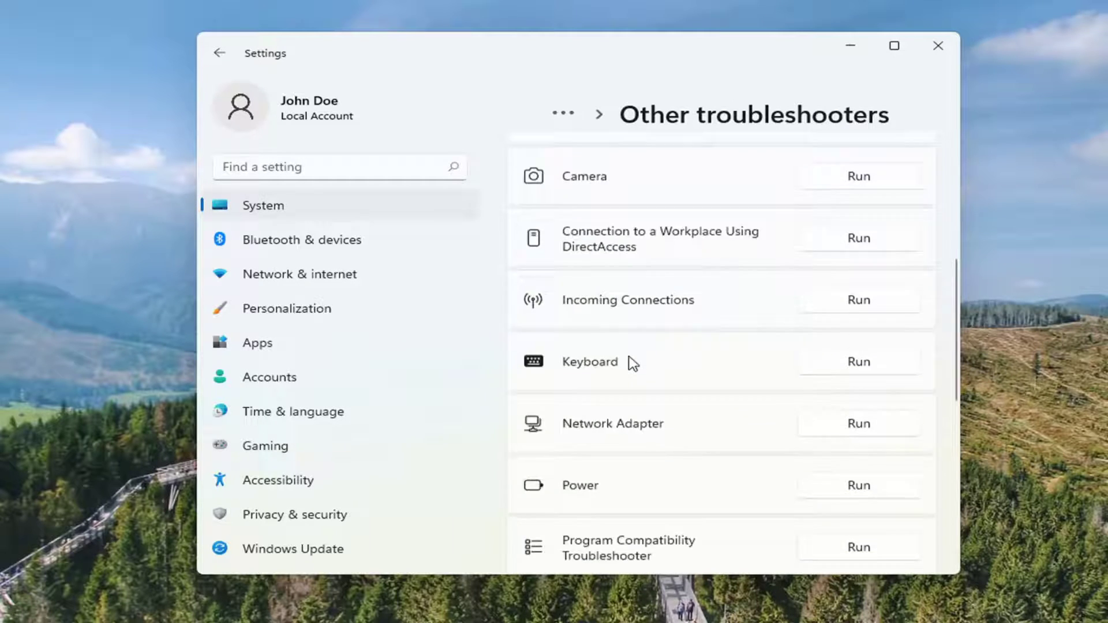
scroll(633, 363, "down", 4)
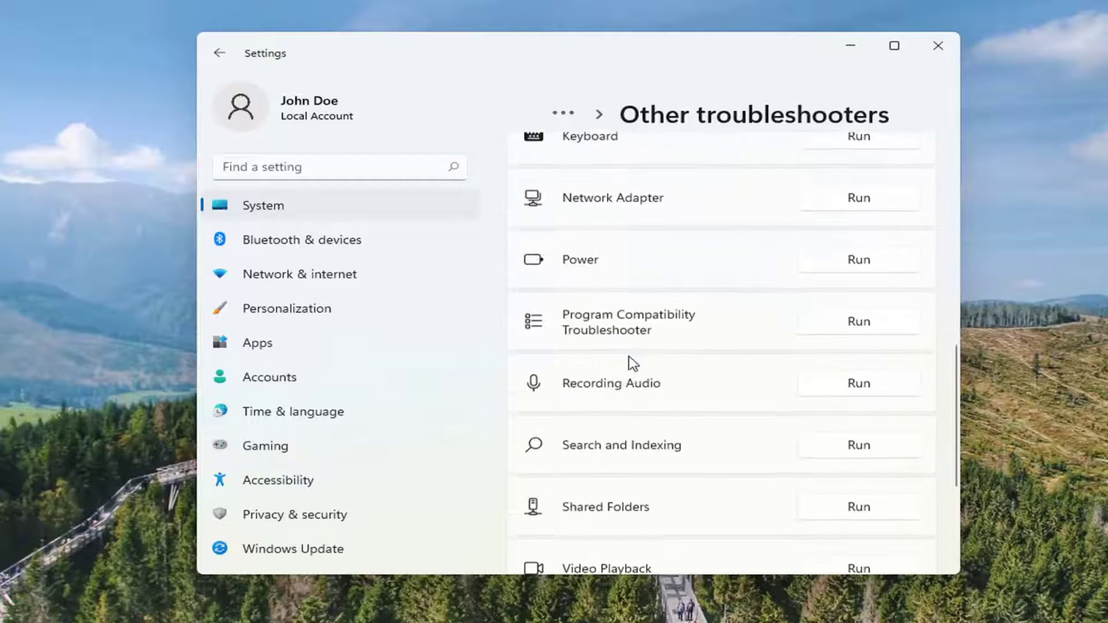
left_click(861, 384)
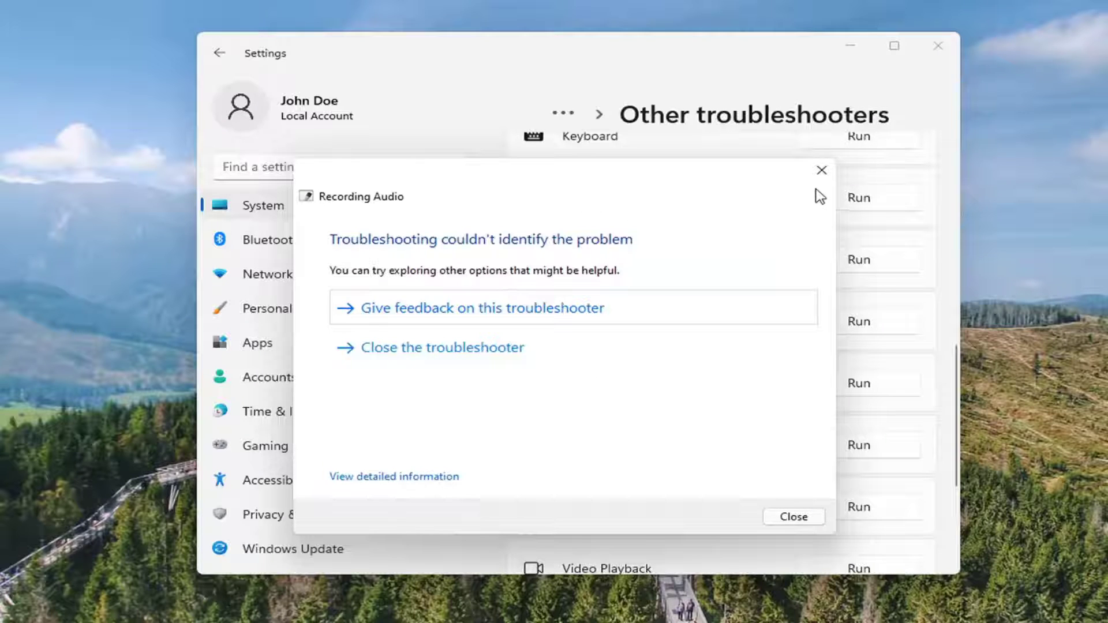
left_click(821, 172)
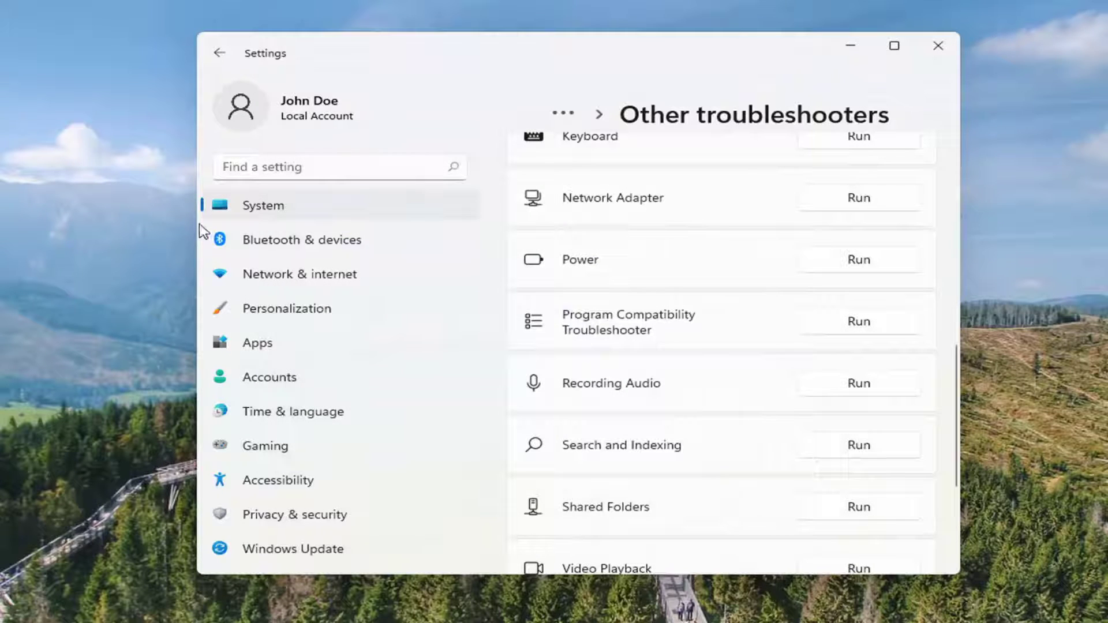
Go from the System overview to the Sound page's Input section.
left_click(264, 214)
scroll(708, 438, "down", 3)
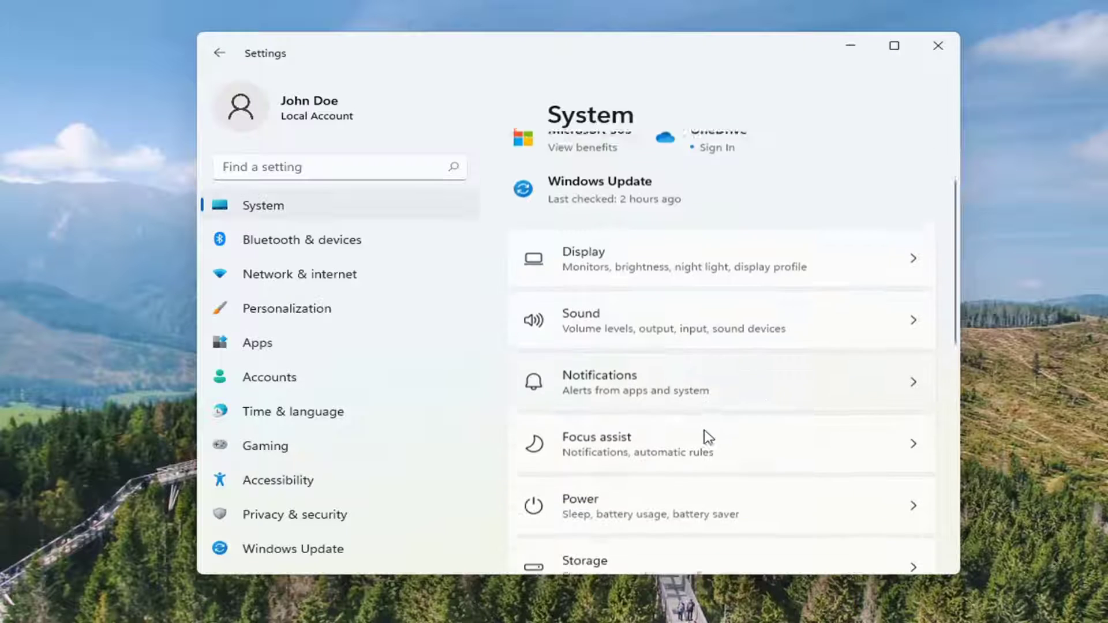
left_click(635, 302)
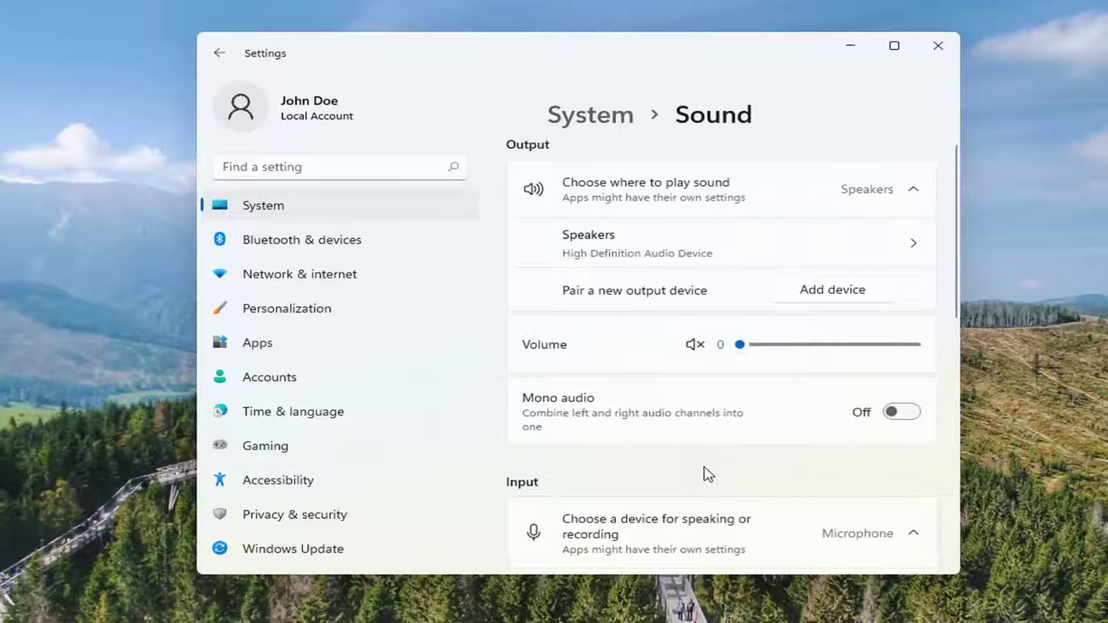
scroll(705, 475, "down", 1)
scroll(696, 452, "down", 2)
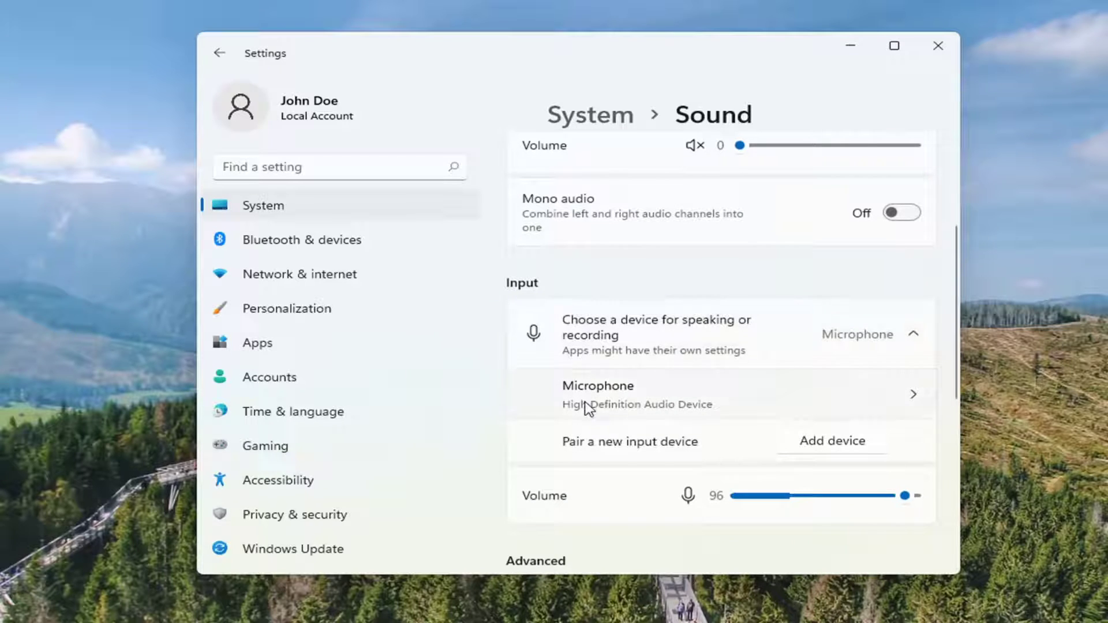
Collapse and re-expand the input device choices, then start and cancel adding a new device.
left_click(698, 337)
left_click(697, 339)
scroll(668, 404, "down", 1)
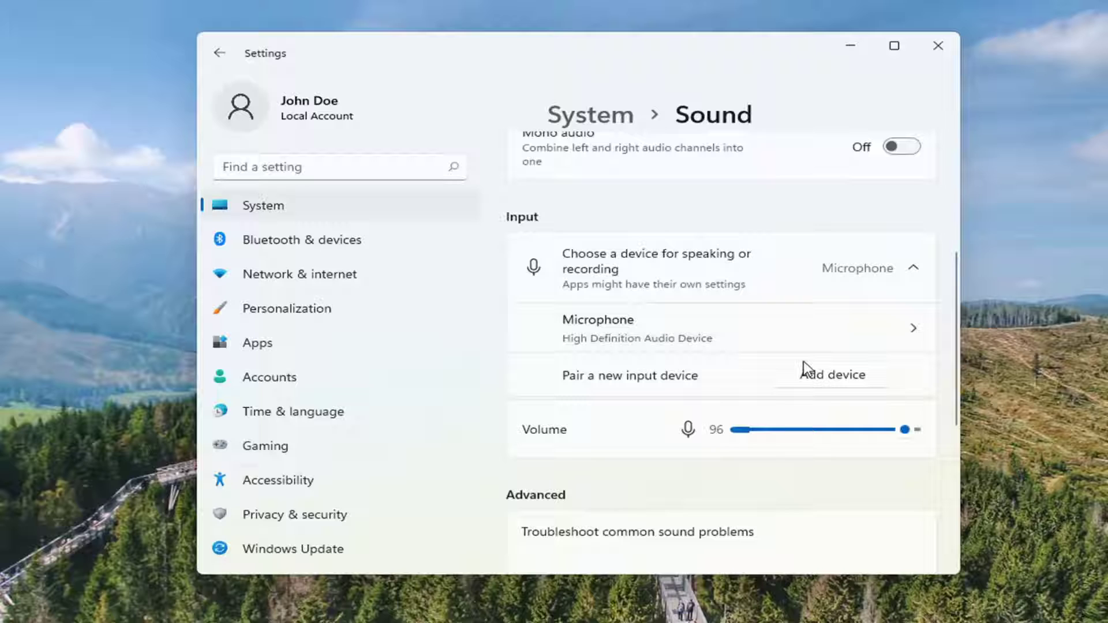
left_click(823, 382)
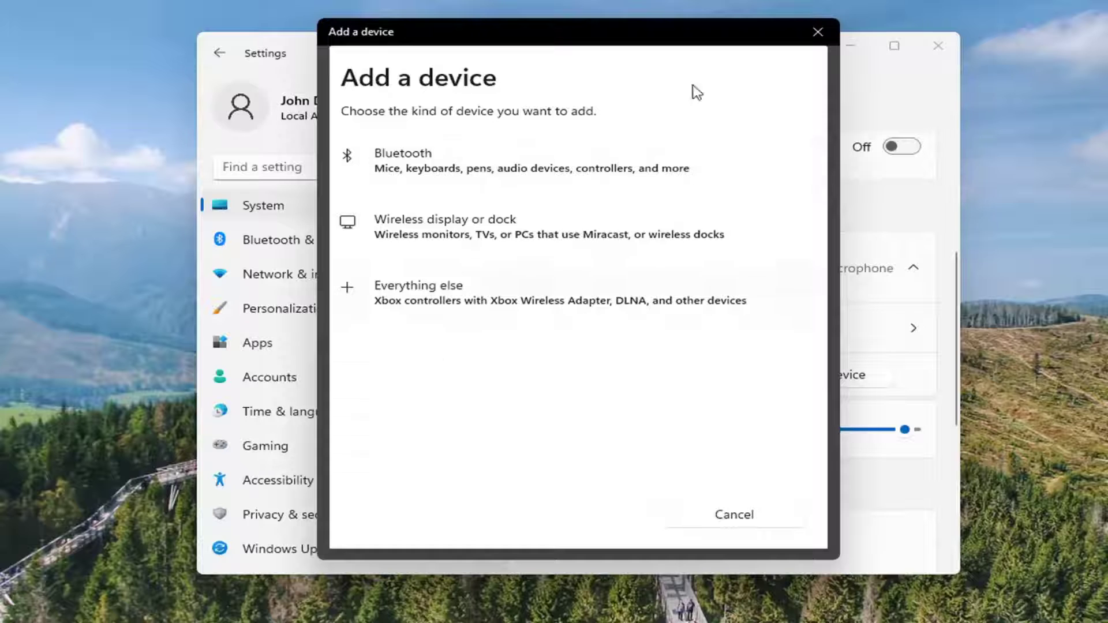
left_click(807, 33)
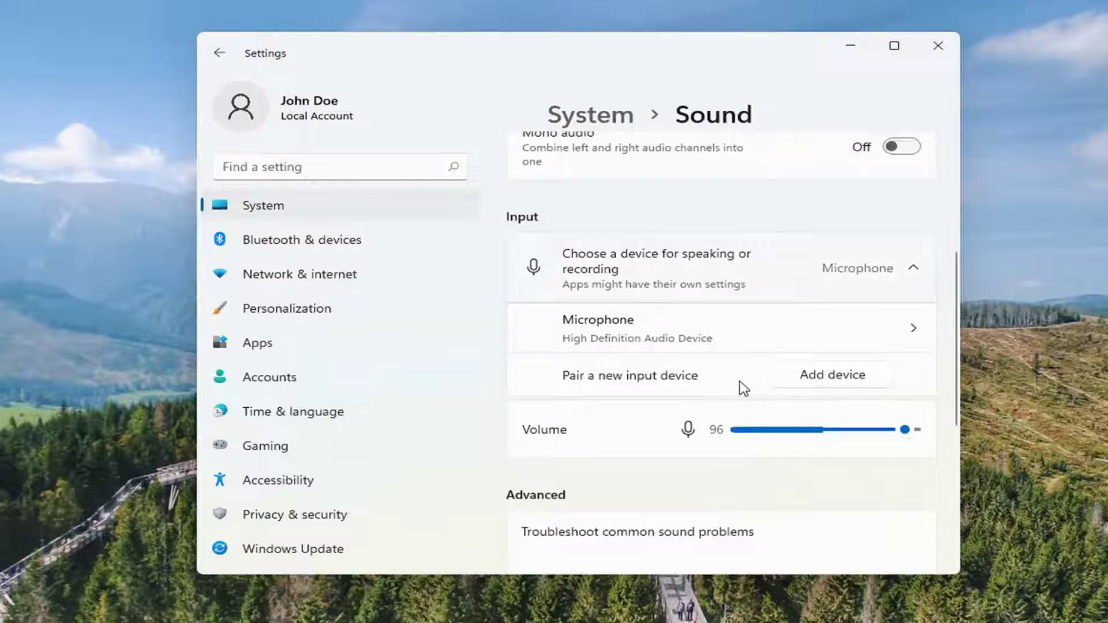
Open the Microphone's Properties page from the list of all sound devices.
scroll(740, 388, "down", 3)
scroll(661, 378, "down", 1)
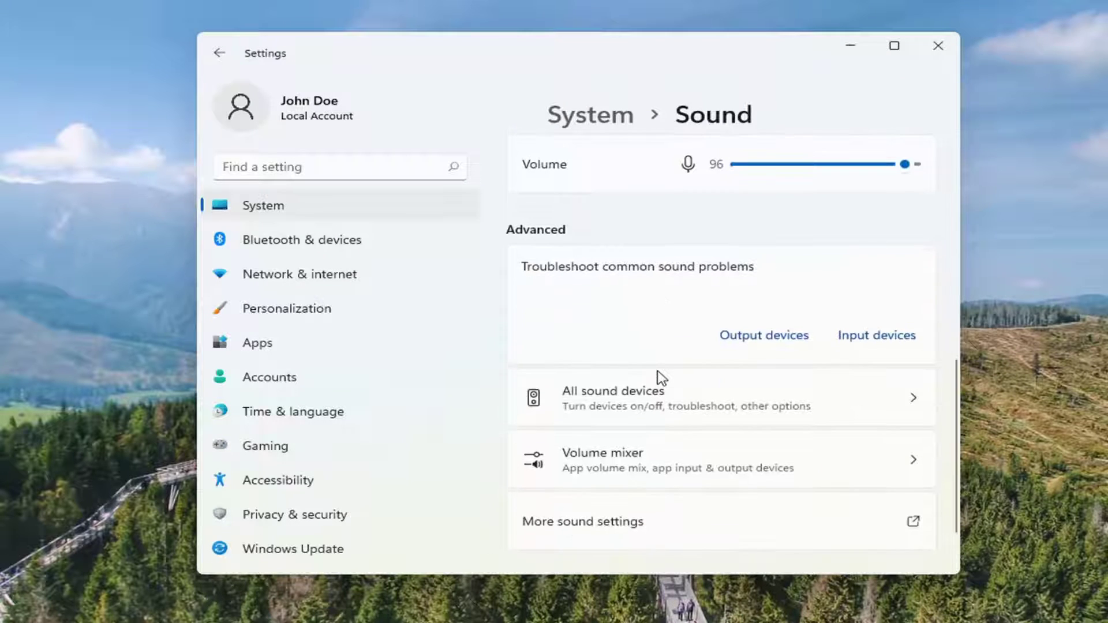
scroll(680, 371, "down", 1)
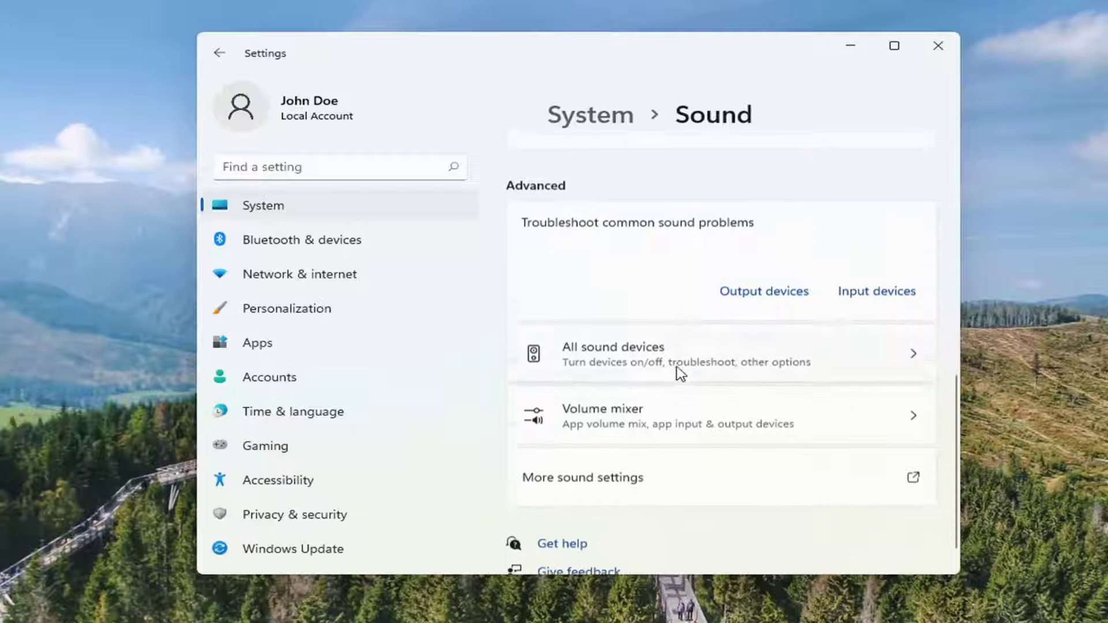
left_click(611, 342)
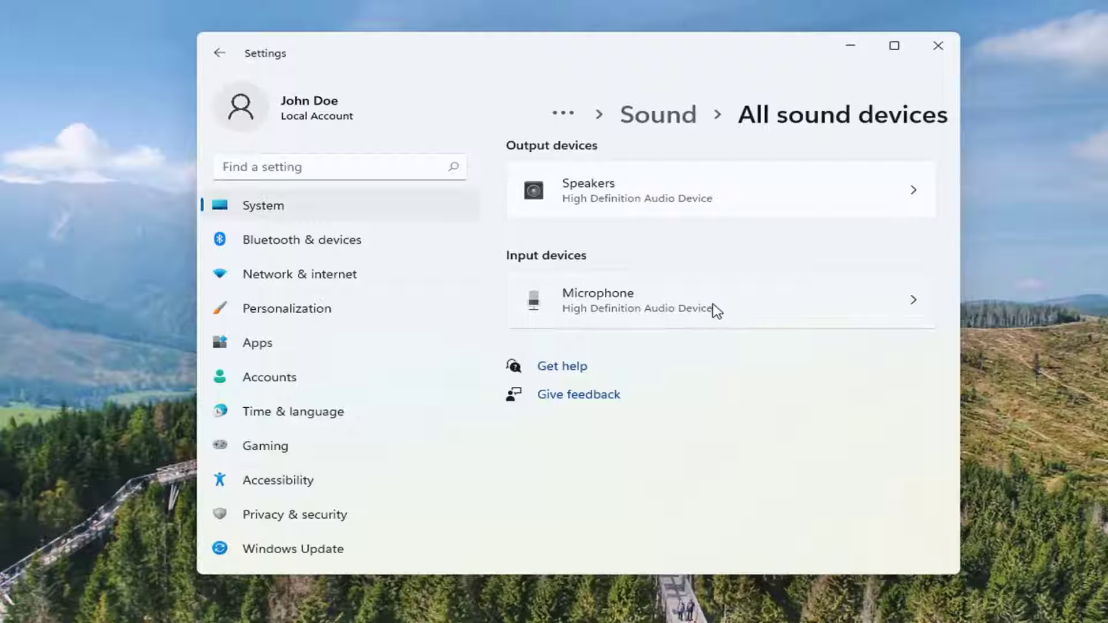
left_click(736, 310)
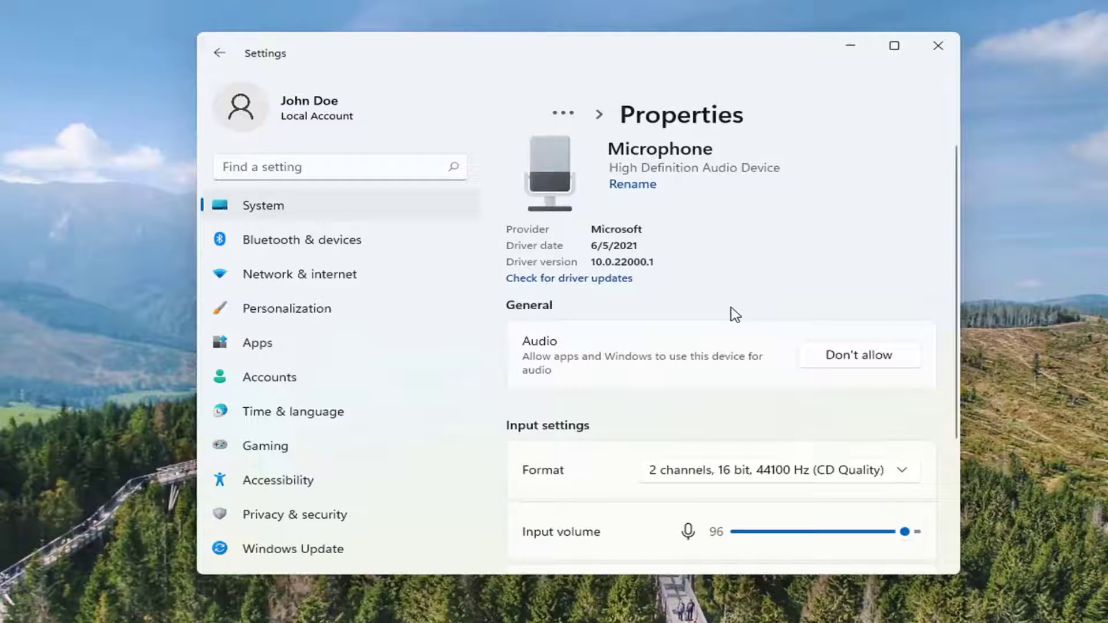
Check the format options, keeping 2 channels, 16 bit, 44100 Hz (CD Quality), and review input volume 96.
scroll(715, 329, "down", 2)
left_click(754, 351)
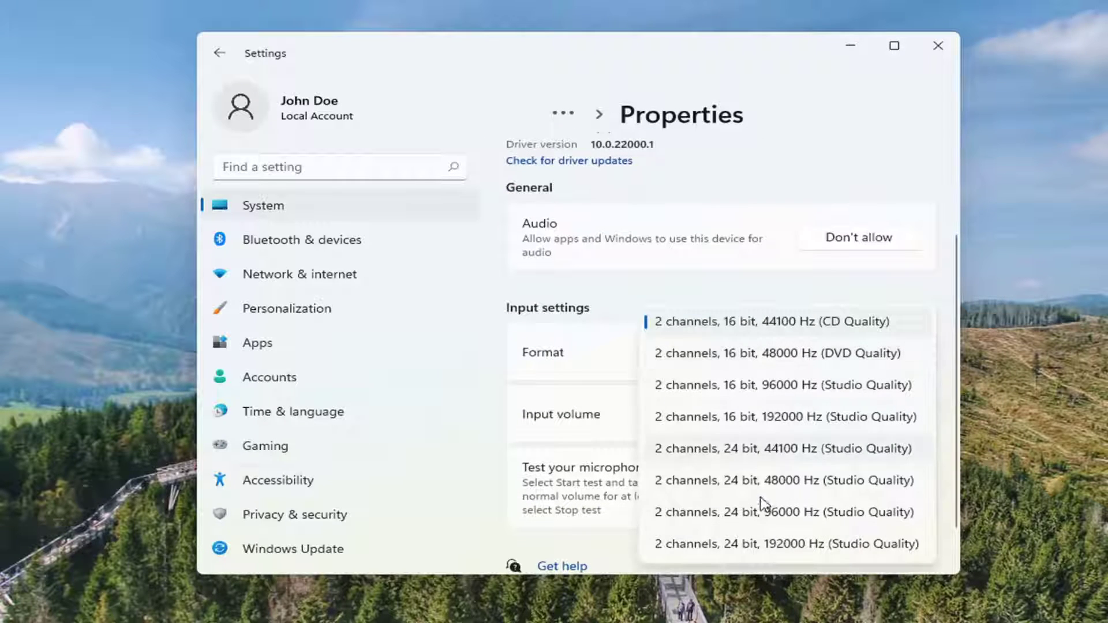
left_click(487, 349)
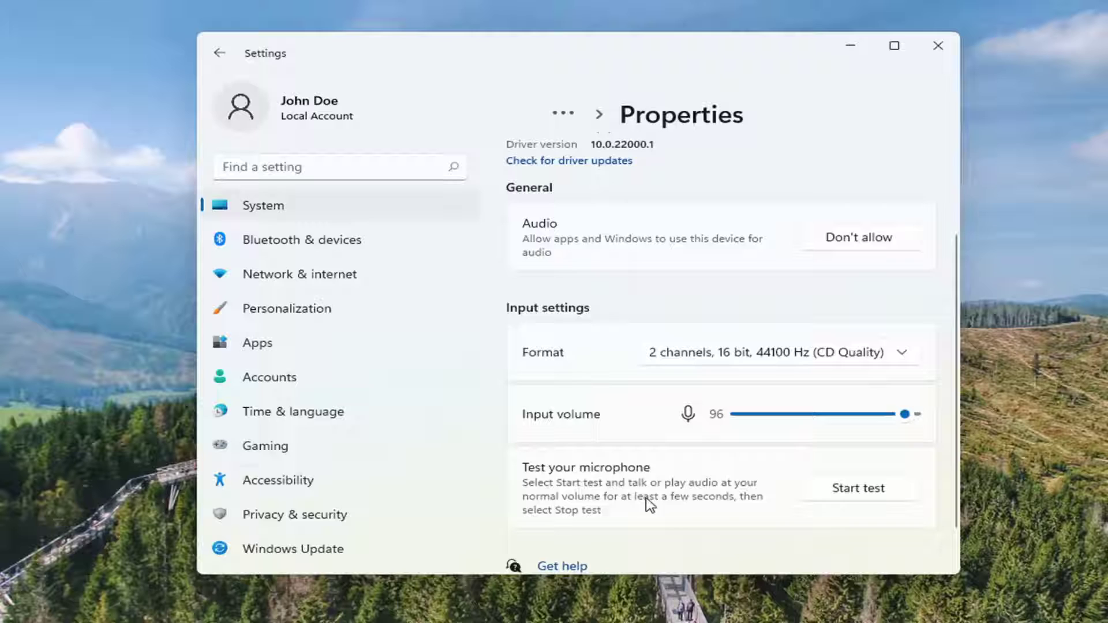
scroll(842, 457, "down", 1)
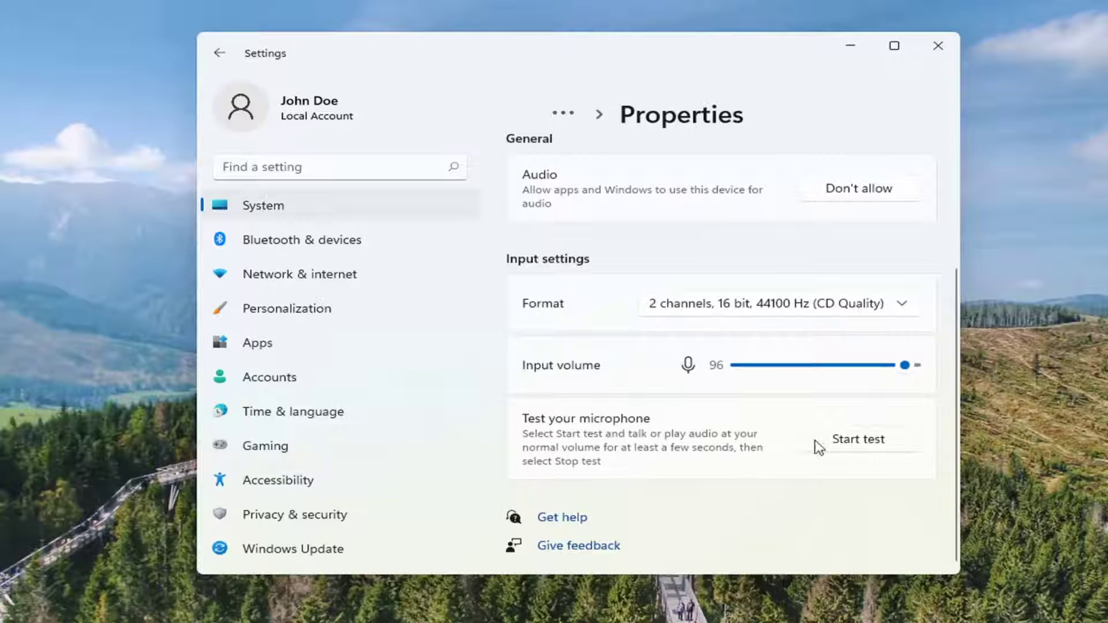
scroll(828, 436, "up", 3)
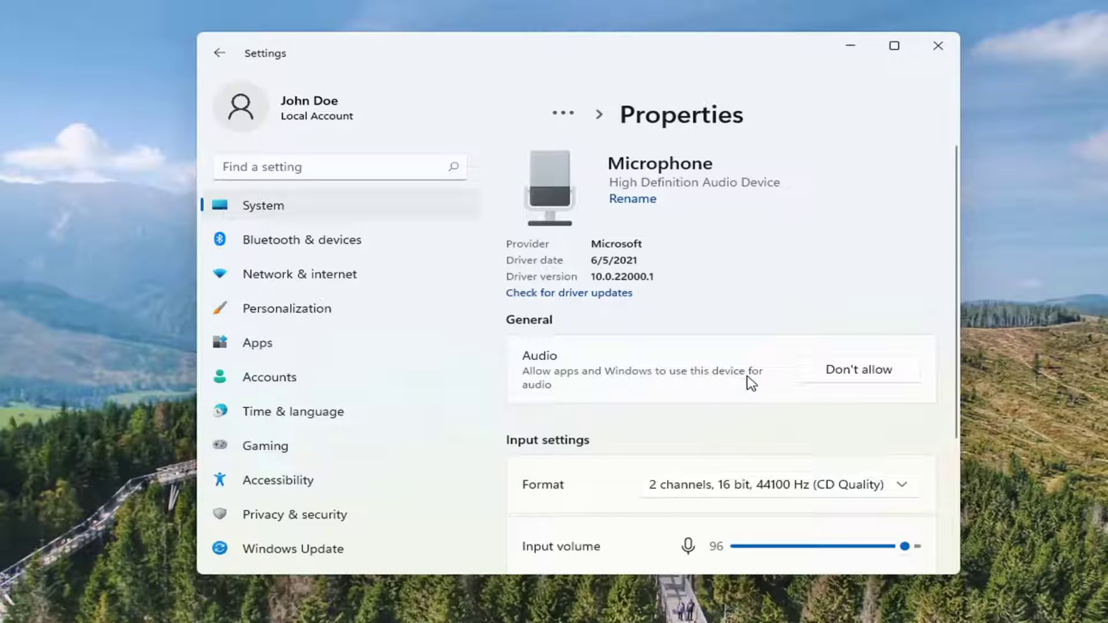
Toggle microphone access to Don't allow and back to Allow, then check for driver updates.
left_click(860, 372)
left_click(847, 372)
left_click(596, 293)
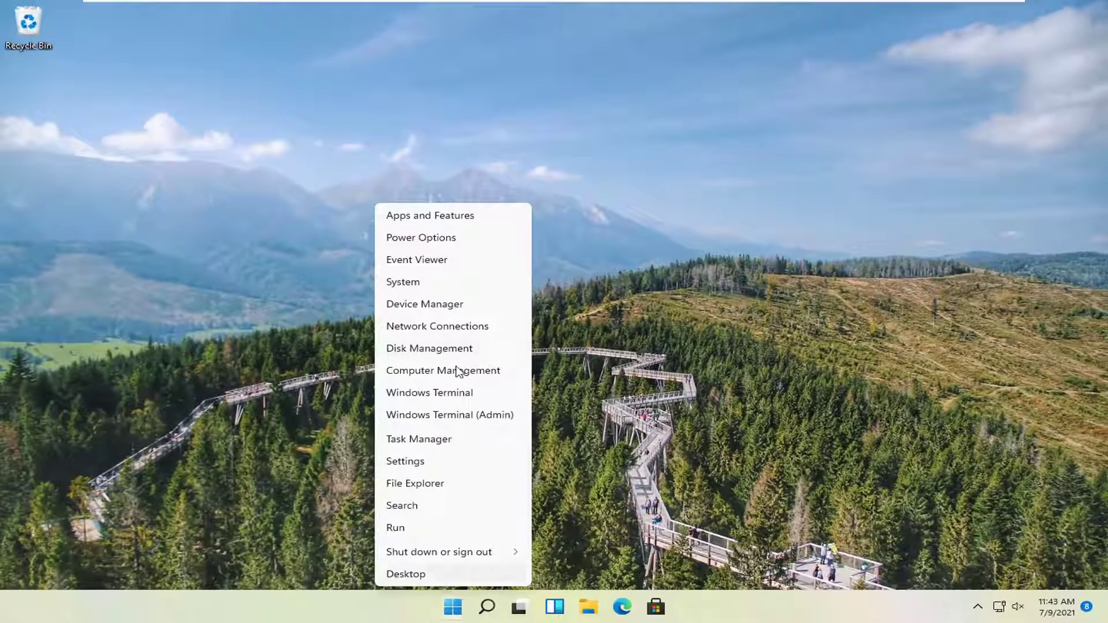
Open Device Manager and select High Definition Audio Device under Sound, video and game controllers.
left_click(445, 306)
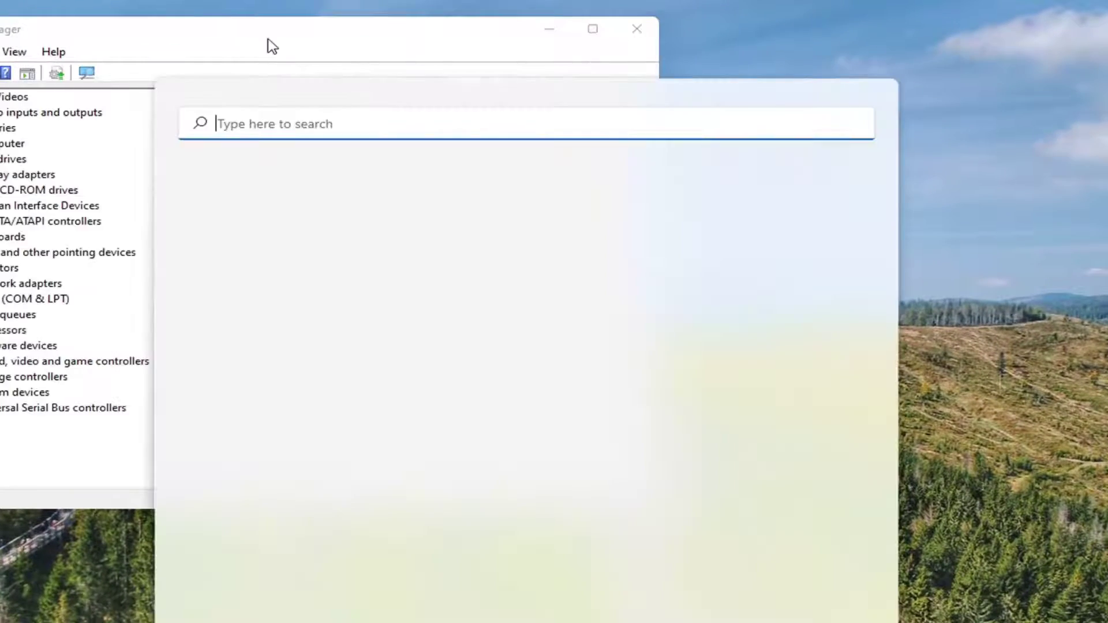
left_click_drag(266, 38, 547, 66)
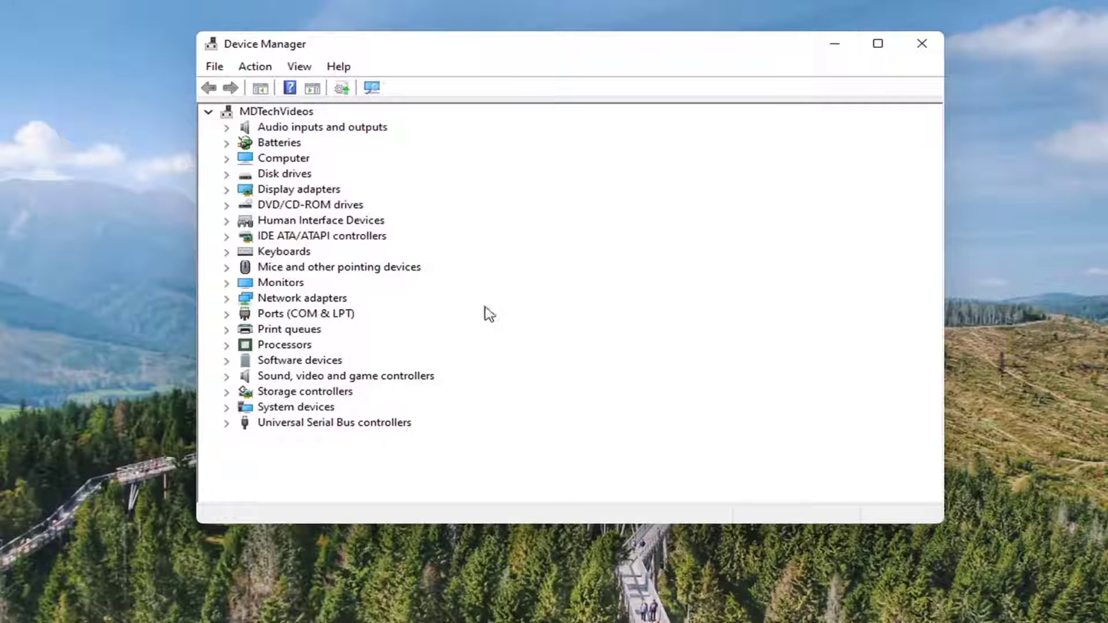
double_click(299, 379)
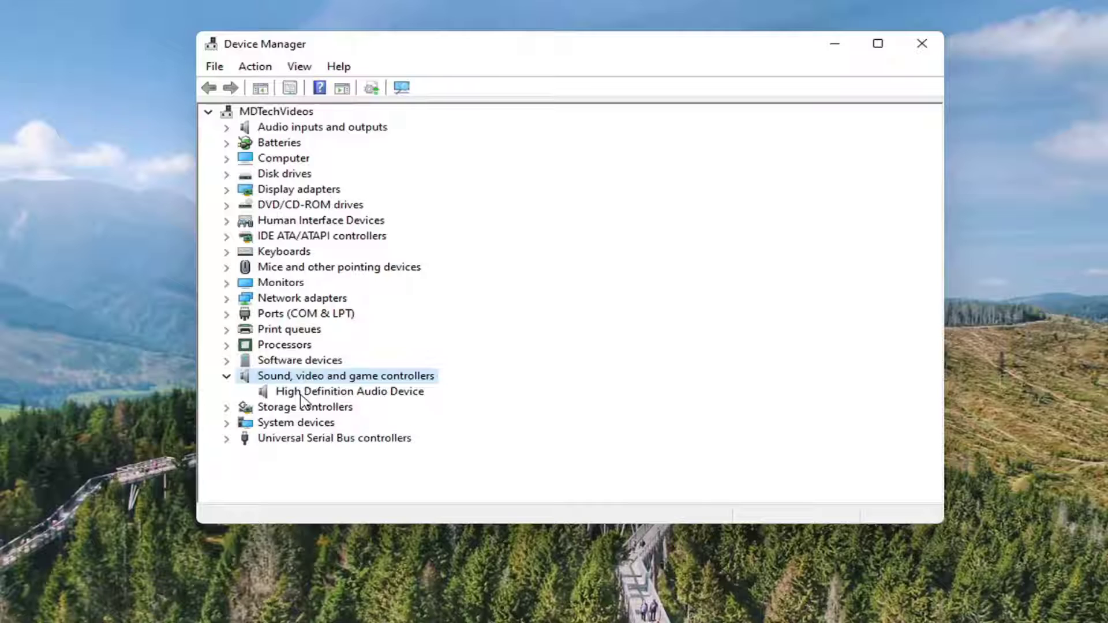
left_click(304, 393)
Reinstall the High Definition Audio Device driver from the compatible driver list, then close Device Manager.
right_click(301, 398)
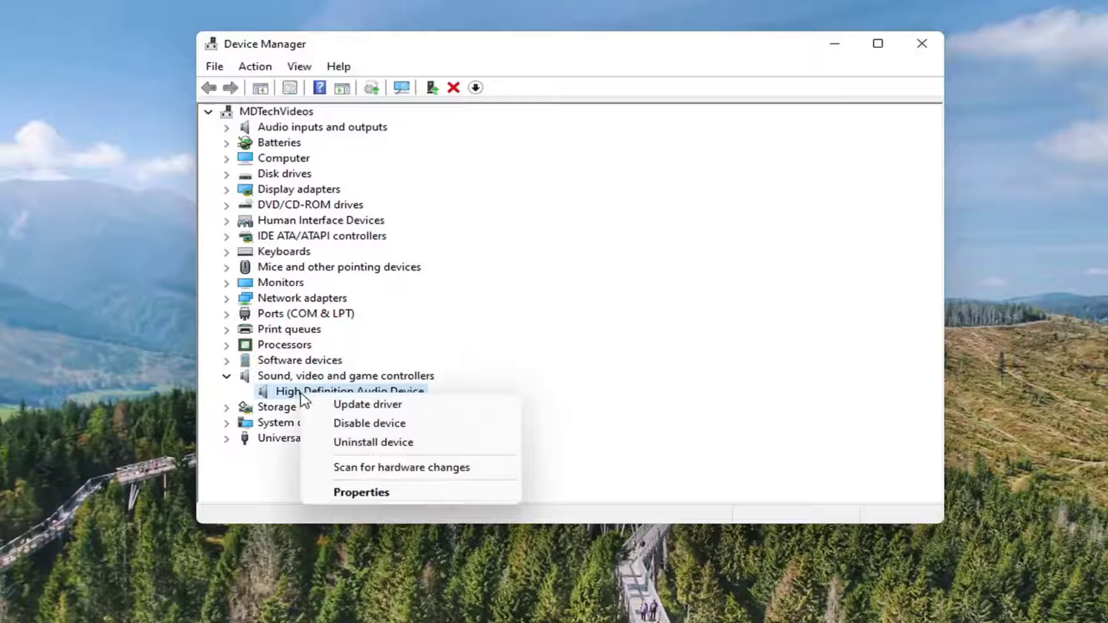
left_click(348, 401)
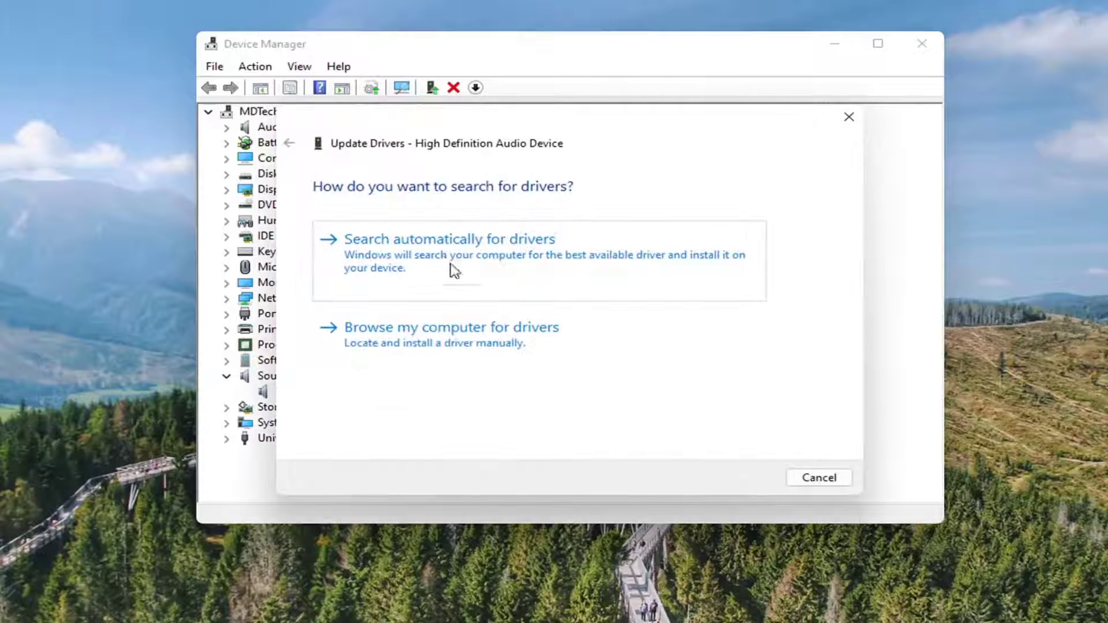
left_click(507, 333)
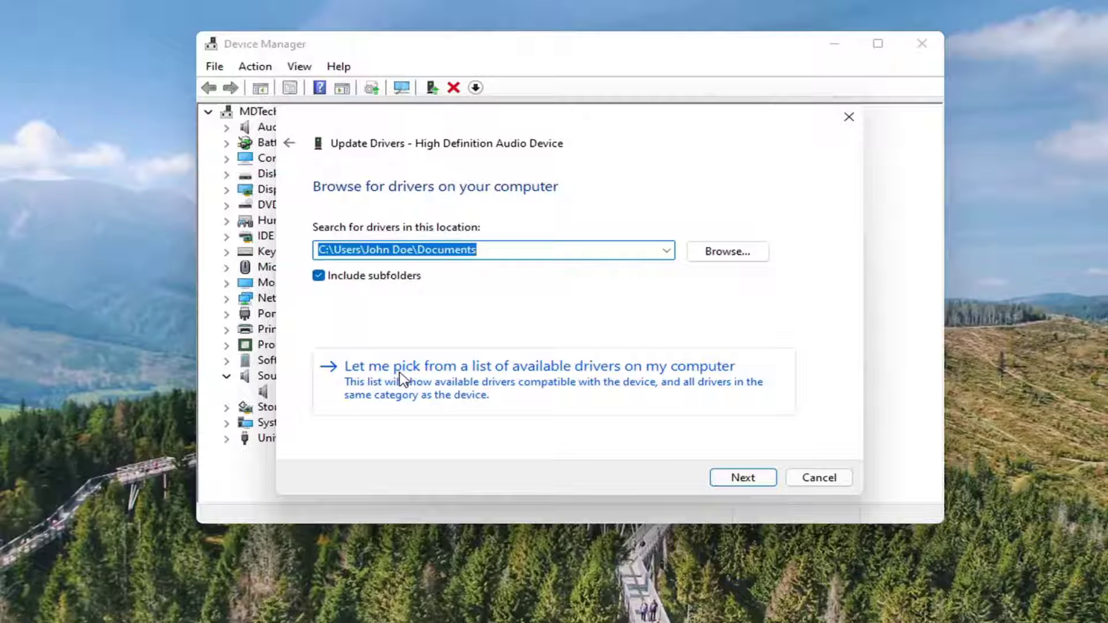
left_click(563, 387)
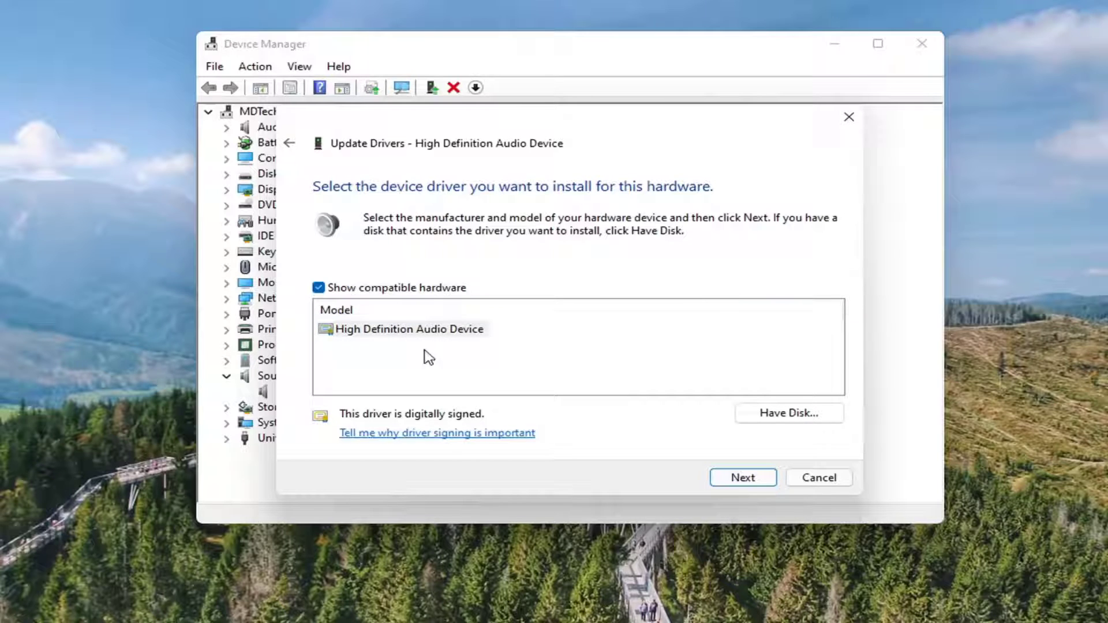
left_click(750, 478)
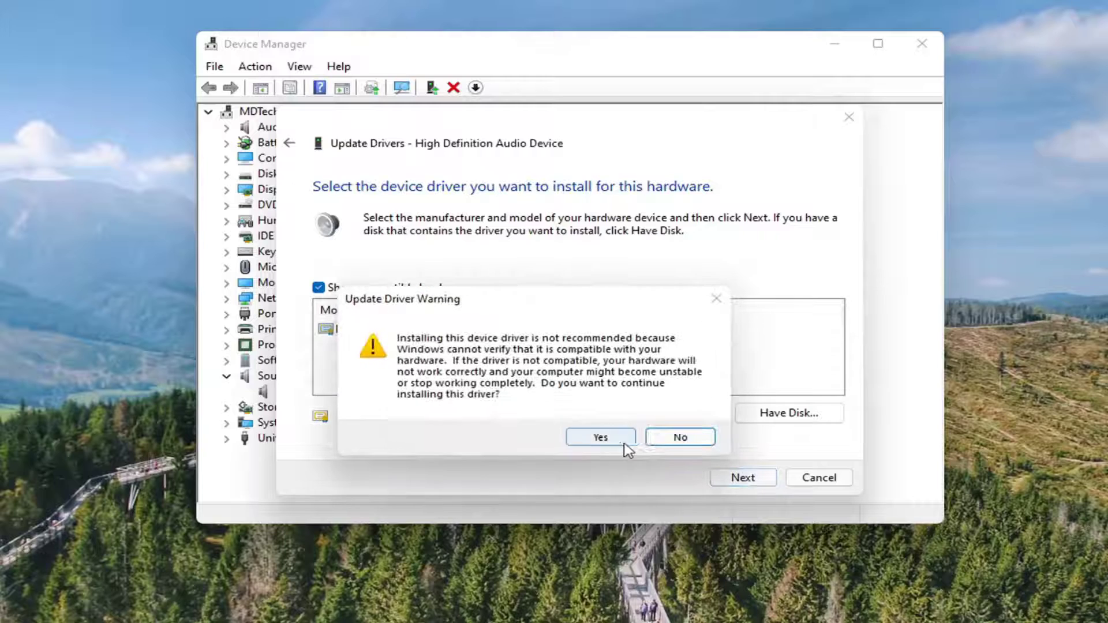
left_click(600, 437)
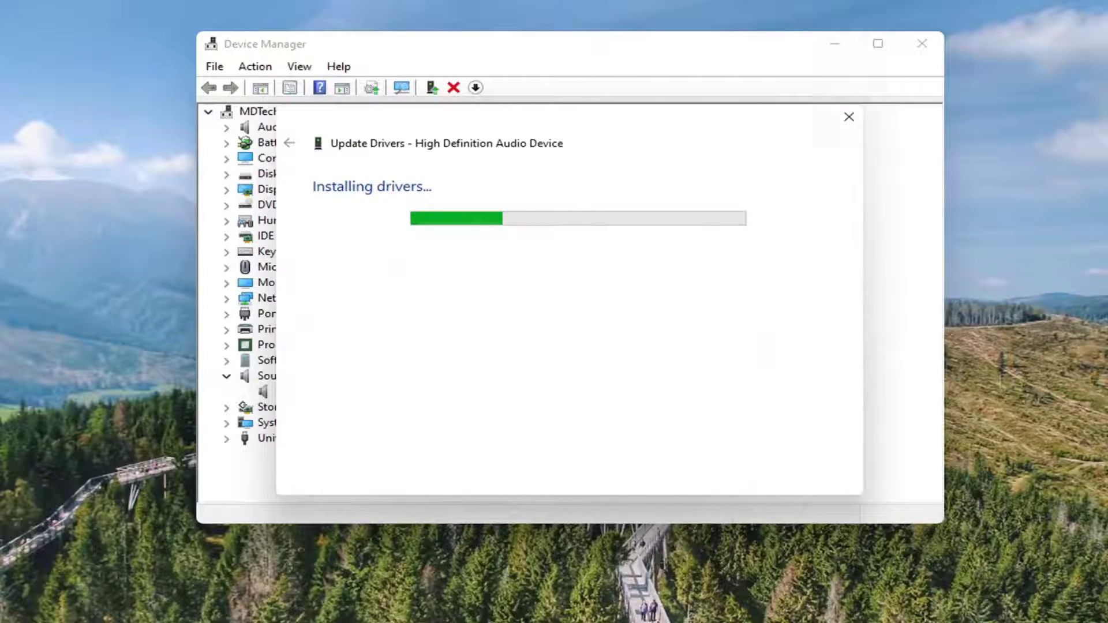
left_click(837, 477)
left_click(922, 43)
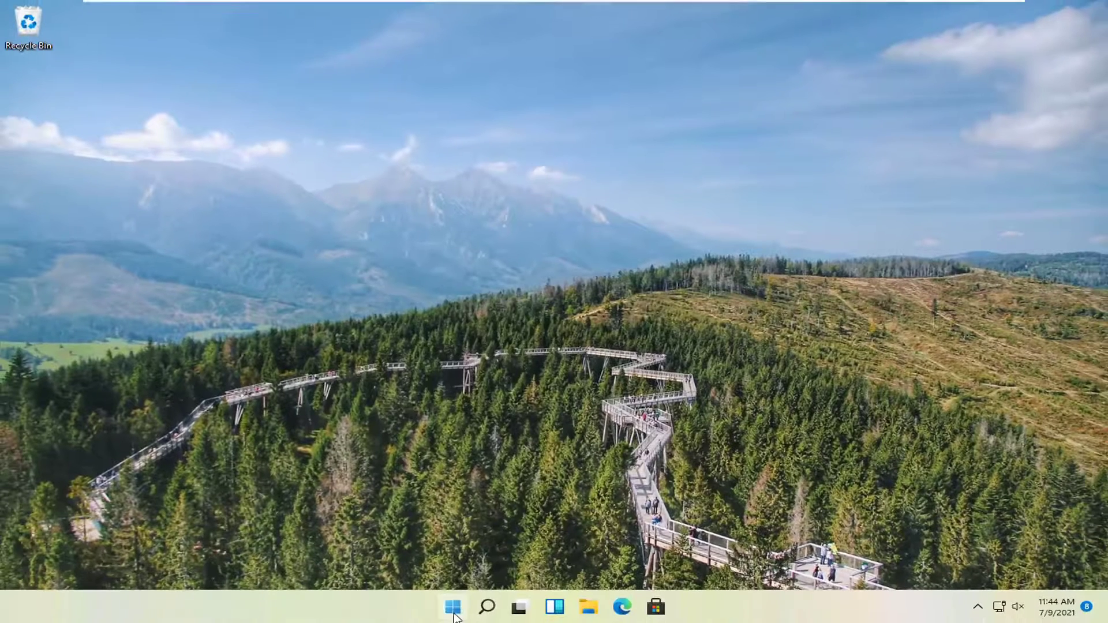
Bring up the Start menu's Shut down or sign out options to restart the computer.
right_click(453, 616)
mouse_move(447, 551)
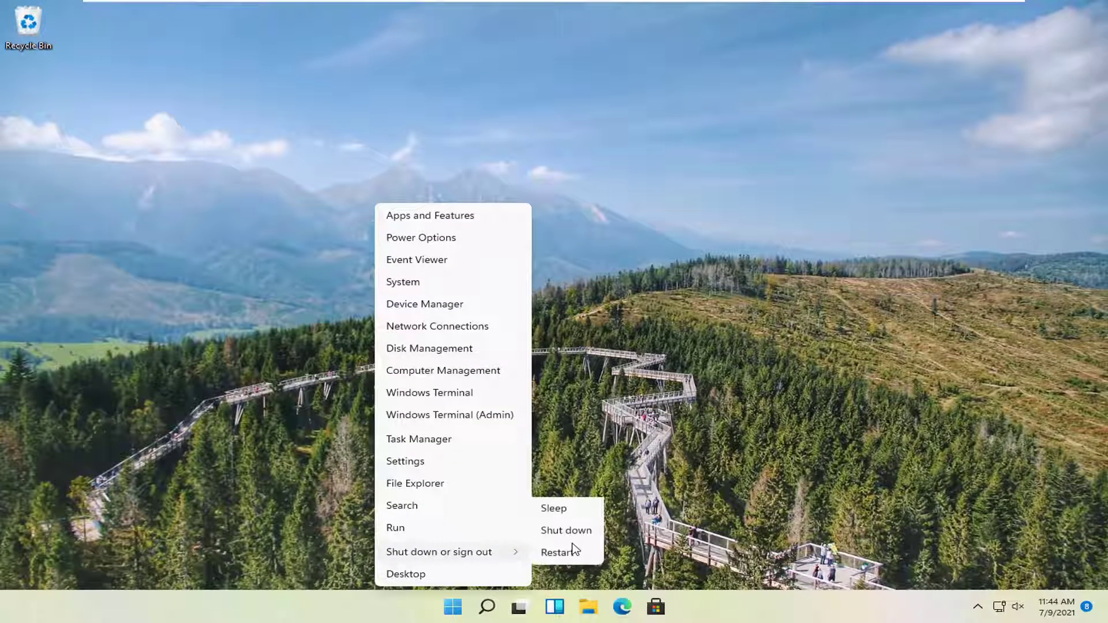